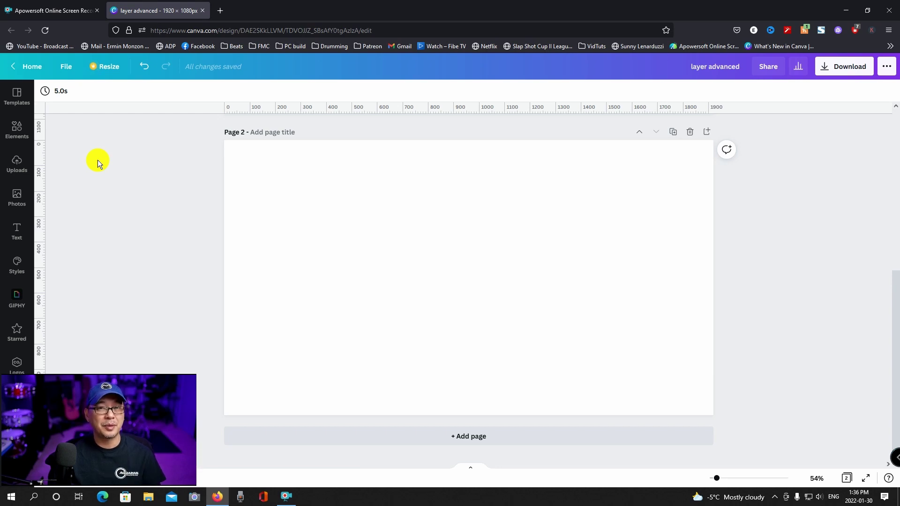
Step: Add the red brush-stroke circle, shrink it to about 500 px, and search 'supe heroin cartoon'
click(17, 129)
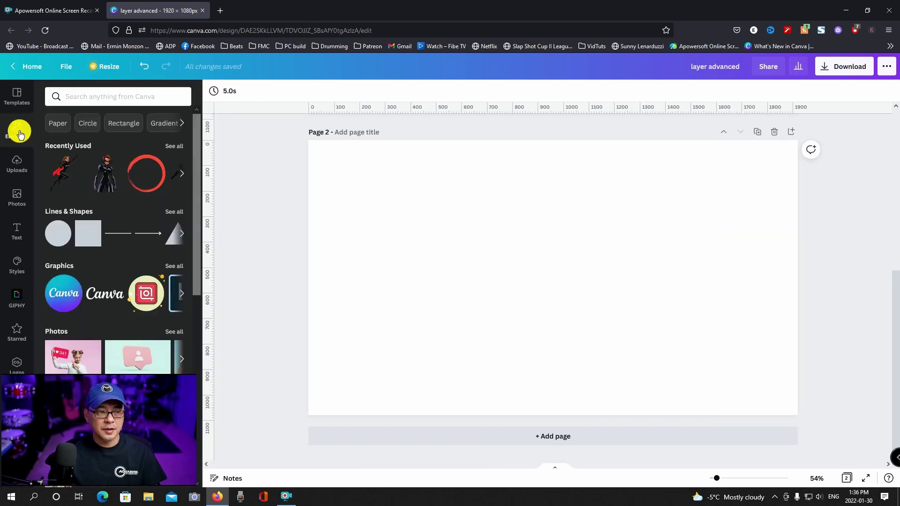
click(142, 172)
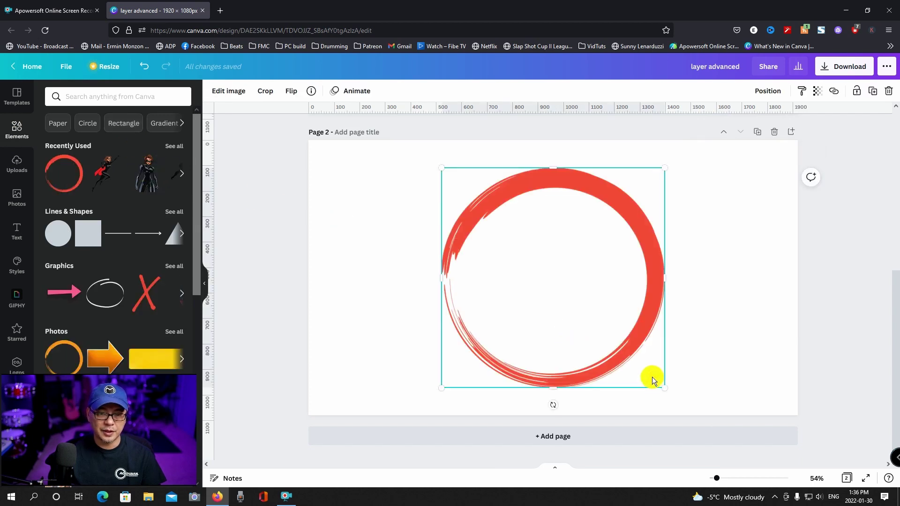
drag(669, 385, 630, 346)
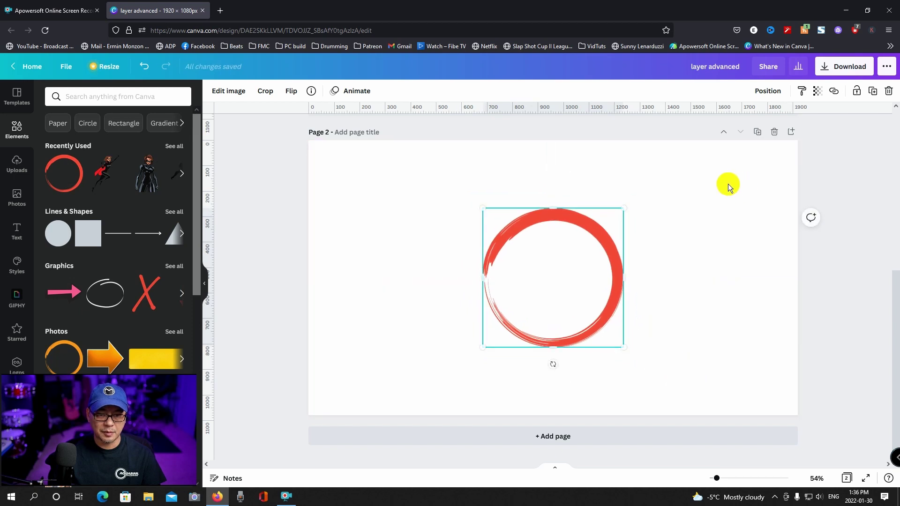
click(148, 97)
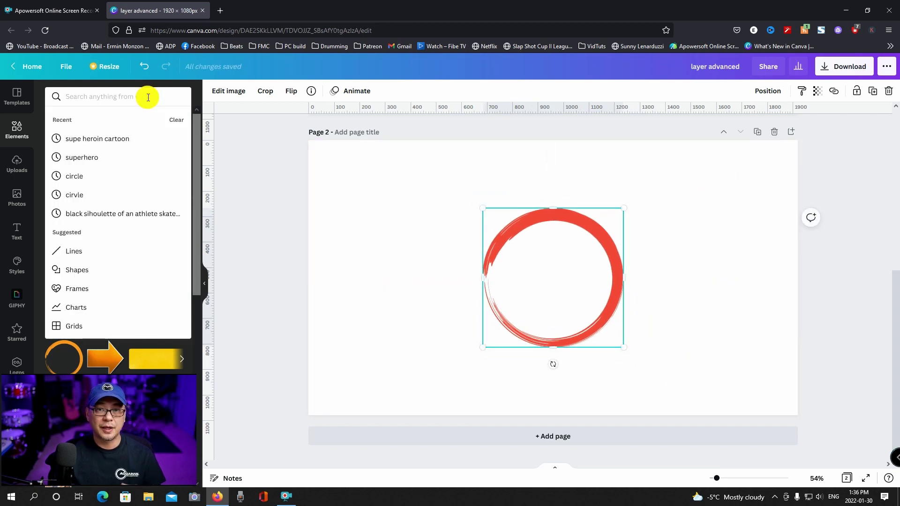
click(126, 146)
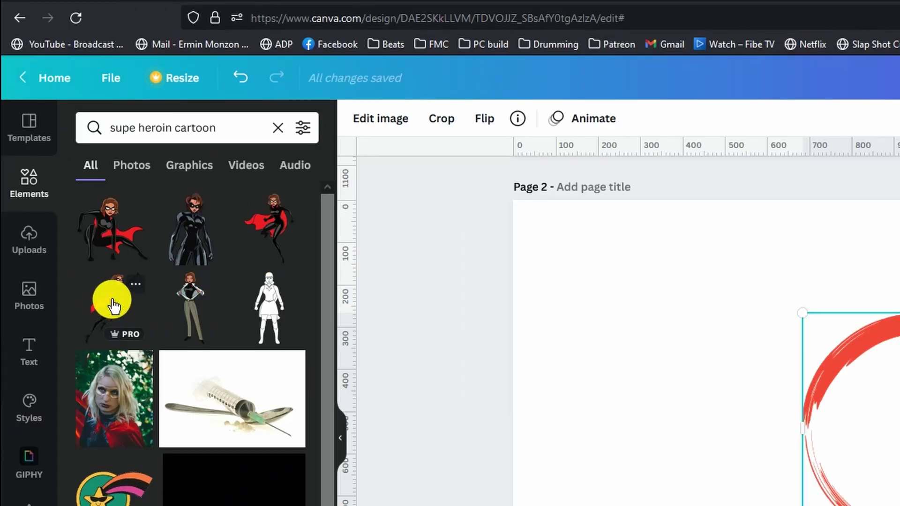
Step: Add the flying superheroine cartoon over the red circle and browse all similar Magic Recommendations
click(113, 306)
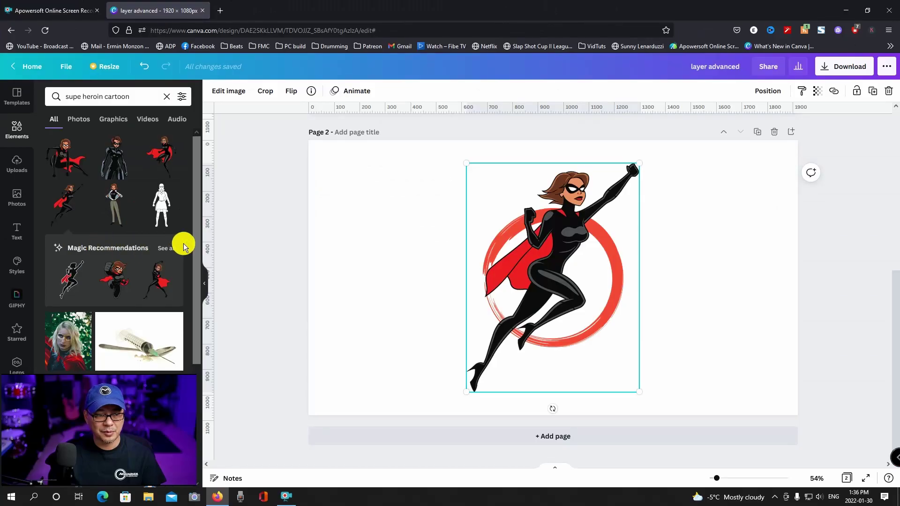
click(166, 255)
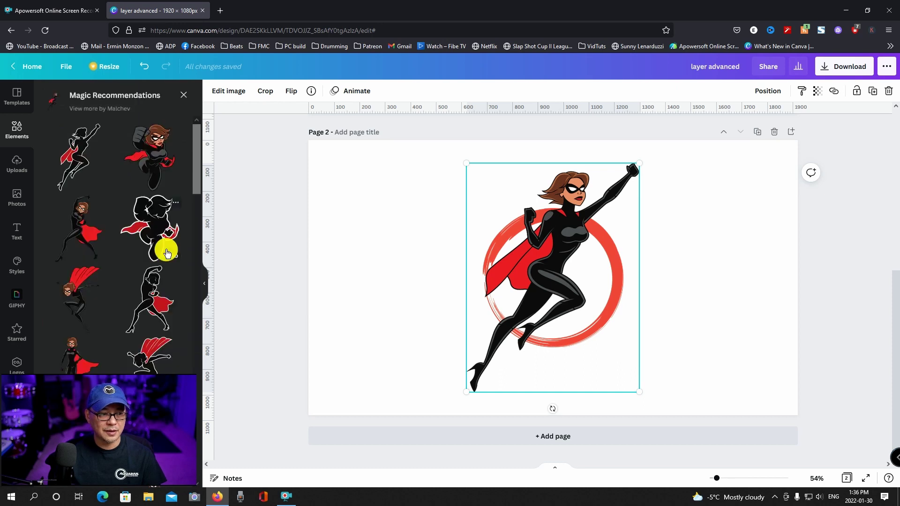
scroll(133, 170, down, 1)
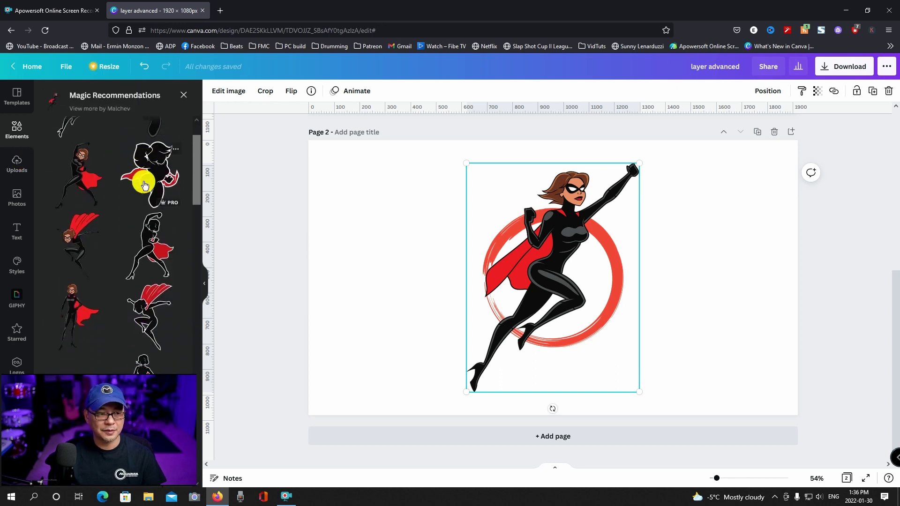
scroll(142, 192, down, 5)
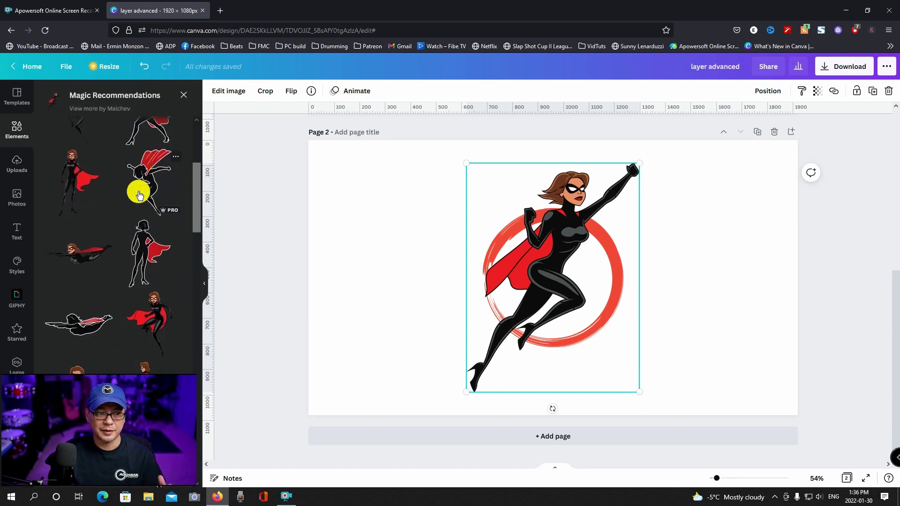
scroll(119, 203, down, 10)
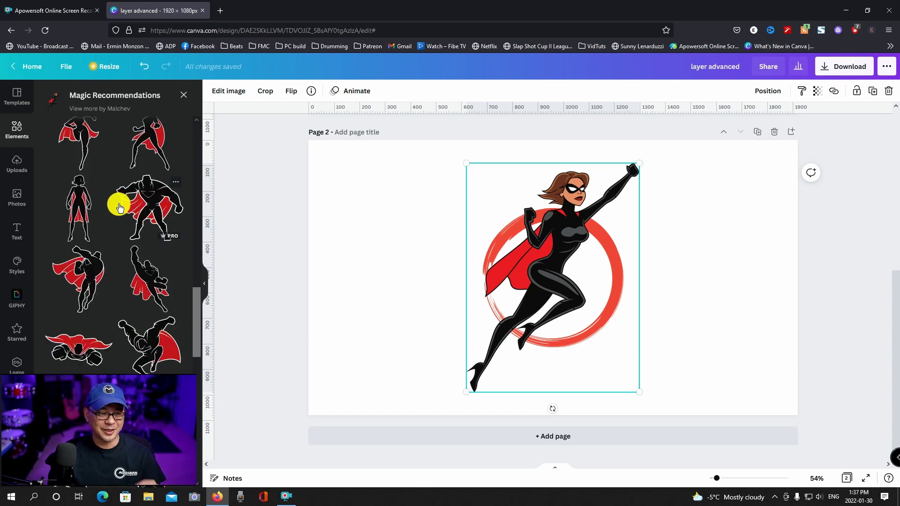
Step: Drag the superheroine so she sits centred over the red circle, then select the circle
click(726, 219)
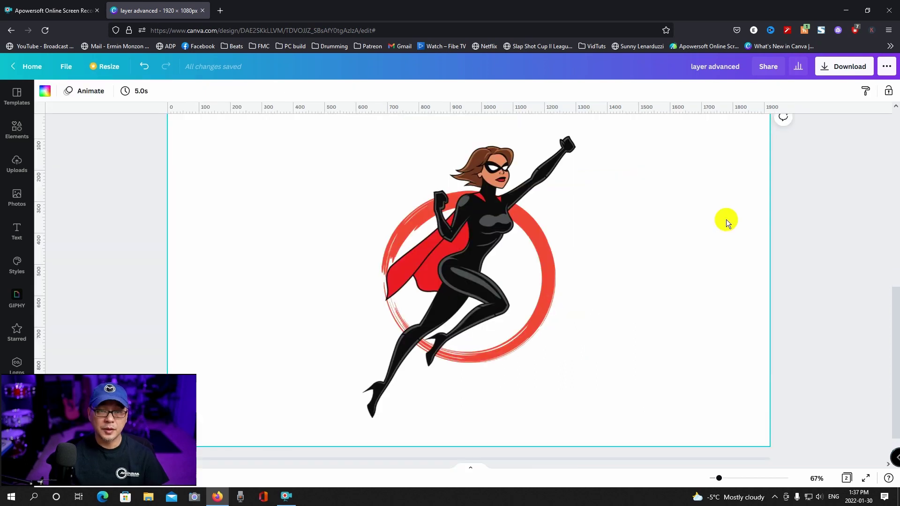
click(510, 206)
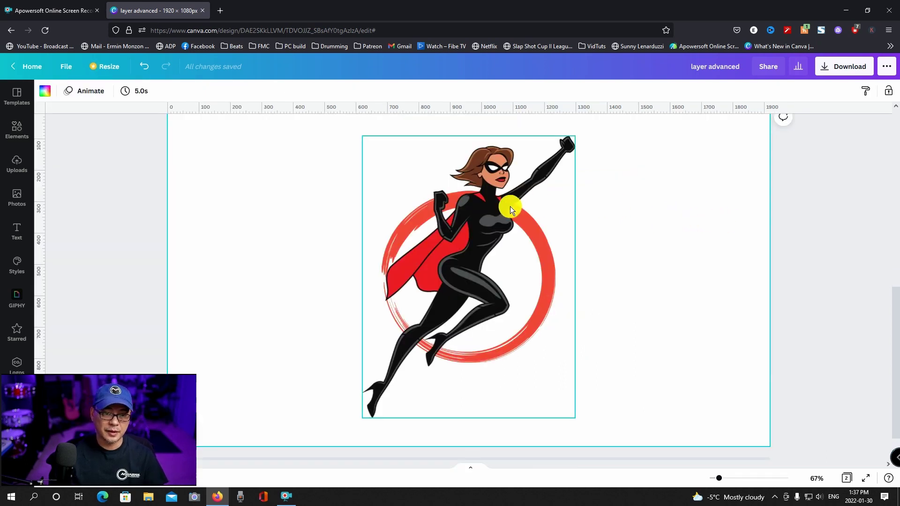
mouse_move(488, 214)
mouse_down()
mouse_move(617, 234)
mouse_move(465, 234)
mouse_move(472, 220)
mouse_up()
click(459, 217)
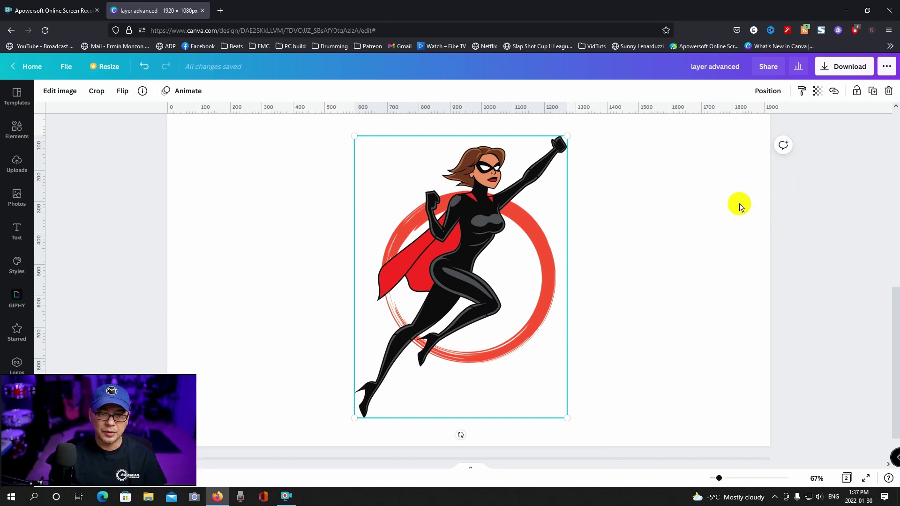
click(541, 232)
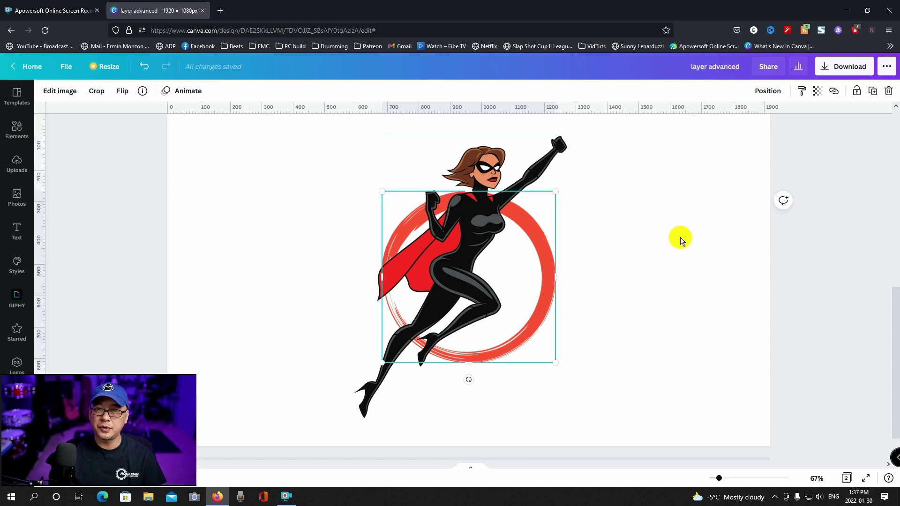
Step: Toggle undo and redo until the red circle is selected again
key(ctrl+z)
key(ctrl+y)
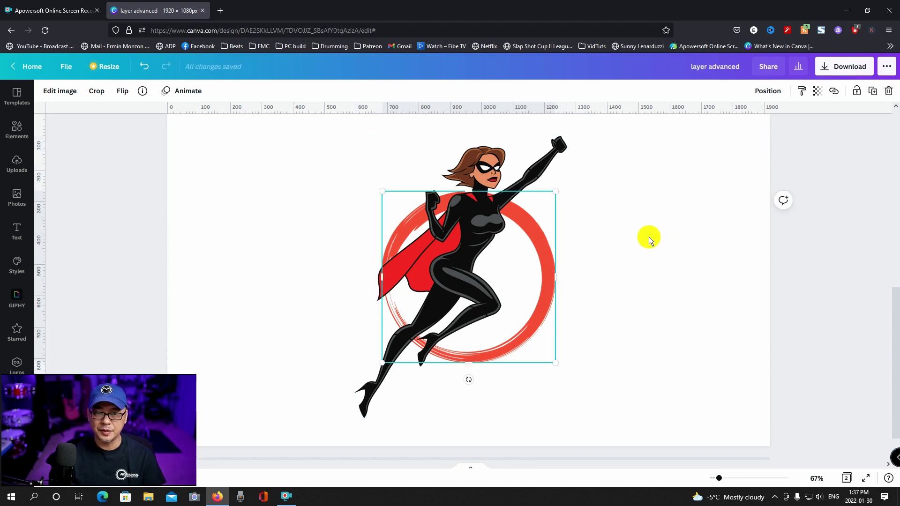
key(ctrl+z)
key(ctrl+y)
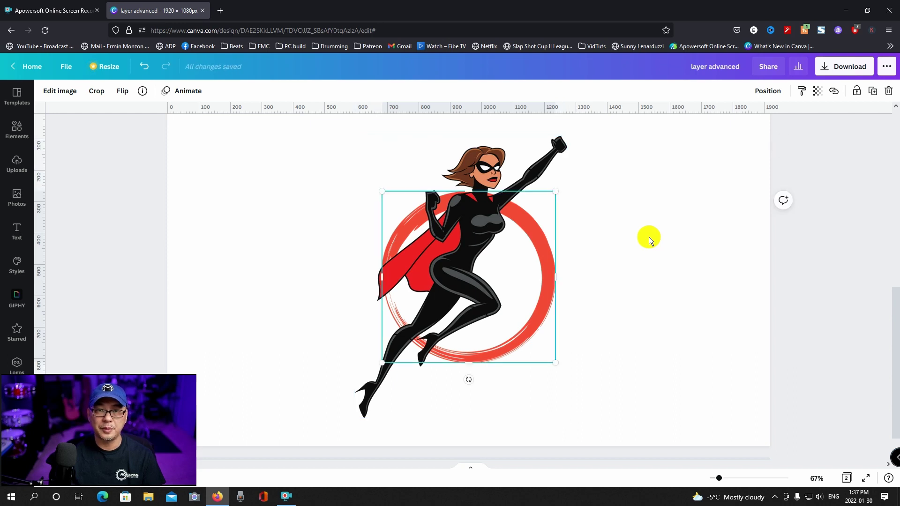
key(ctrl+z)
key(ctrl+y)
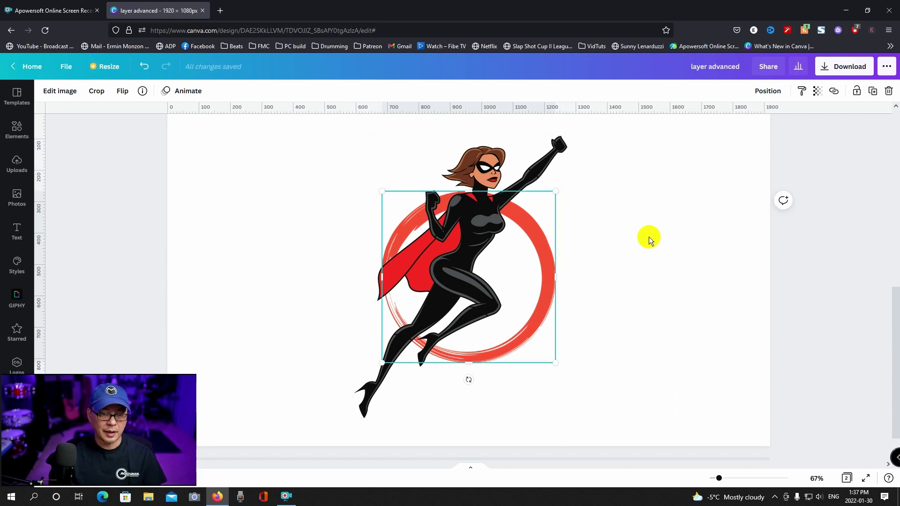
Step: Recentre the red circle on the page and bring it one layer forward with Ctrl+]
key(ctrl+z)
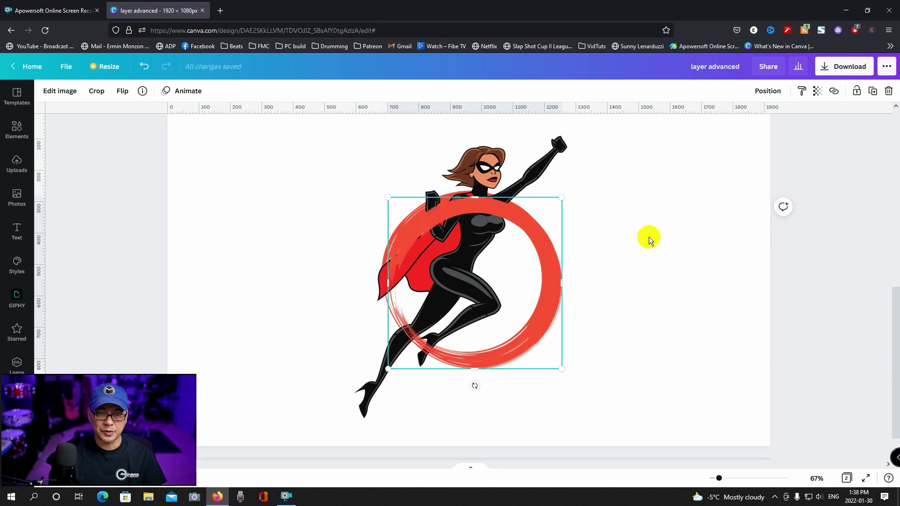
drag(539, 232, 535, 228)
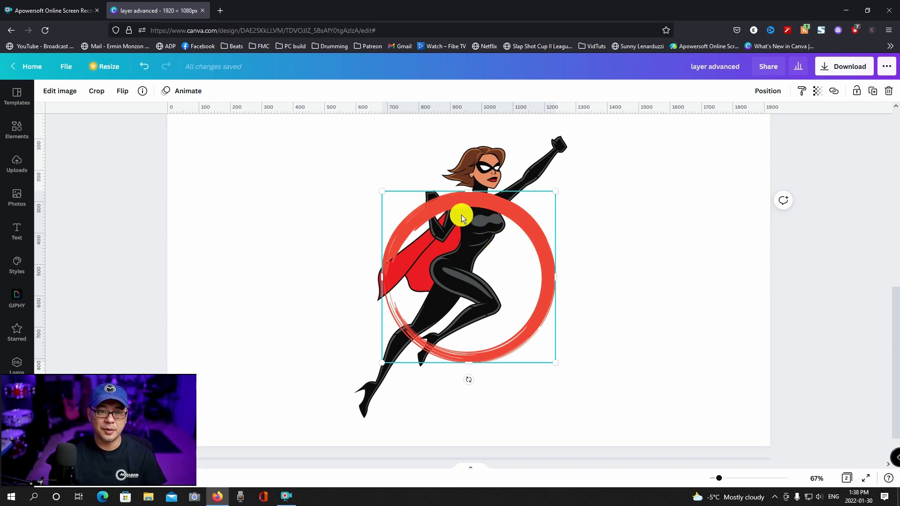
key(ctrl+])
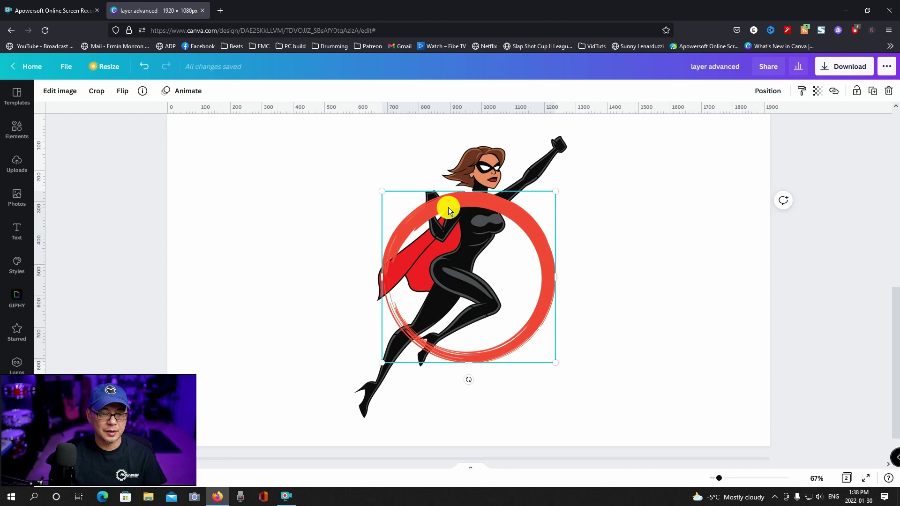
Step: Crop away the red circle's left side, apply the crop, and deselect to preview
double_click(448, 207)
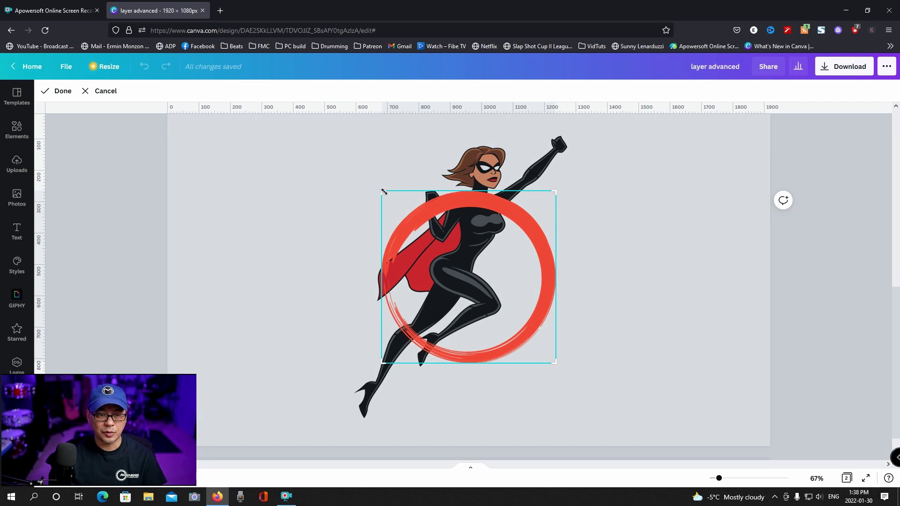
drag(382, 192, 442, 190)
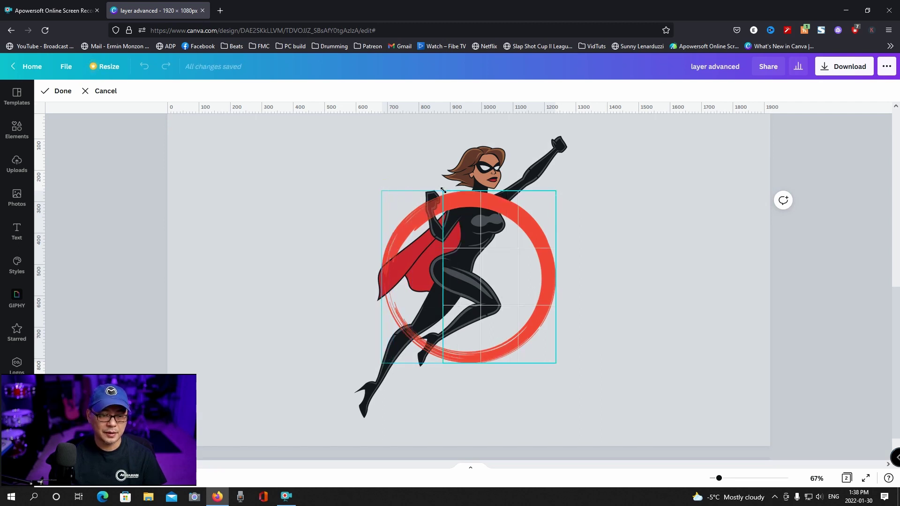
drag(442, 190, 442, 190)
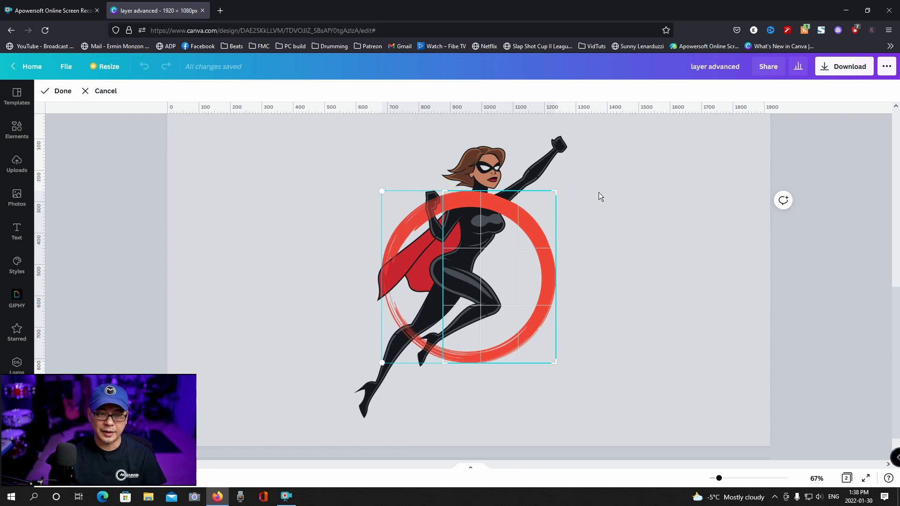
key(Return)
click(641, 181)
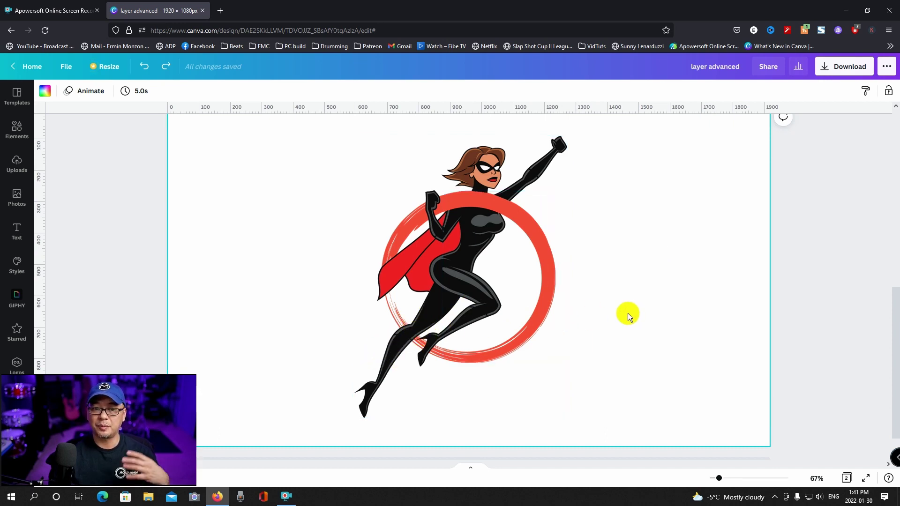
Step: Nudge the cropped circle piece right and down and widen it back toward the left
click(531, 247)
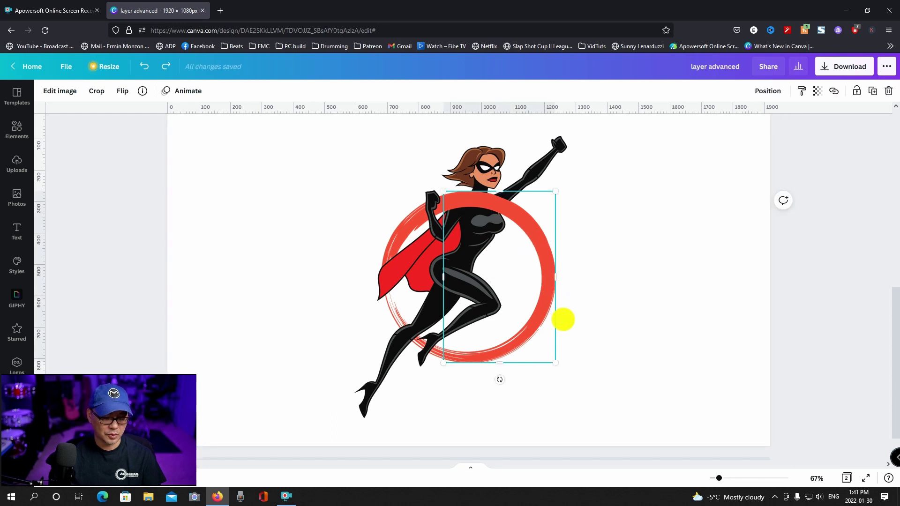
mouse_move(518, 341)
mouse_down()
mouse_move(525, 349)
mouse_move(520, 335)
mouse_up()
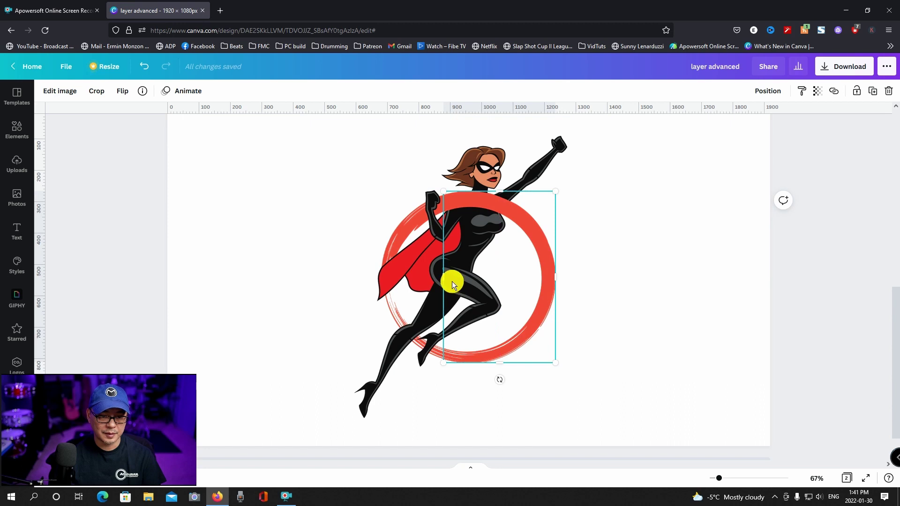
drag(443, 276, 392, 274)
Step: Crop the circle piece in from the lower-right corner and top edge, then finish cropping
double_click(514, 320)
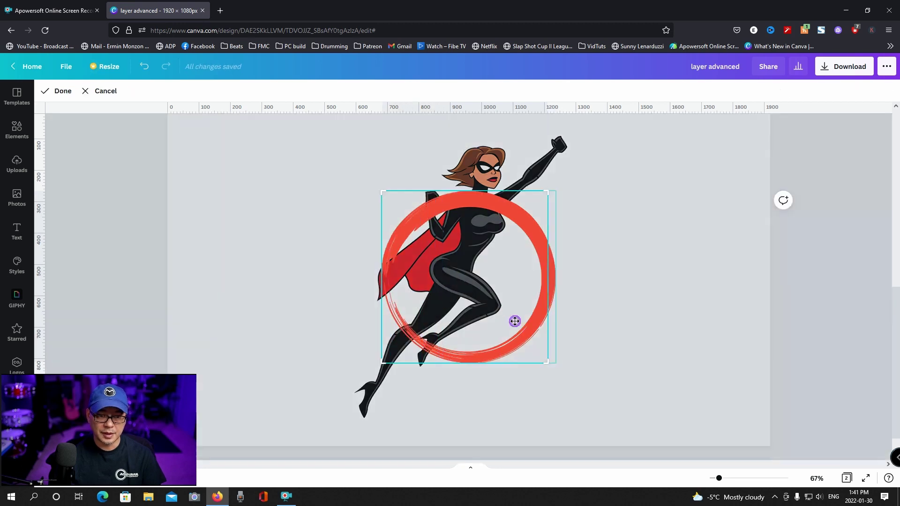
drag(548, 363, 416, 362)
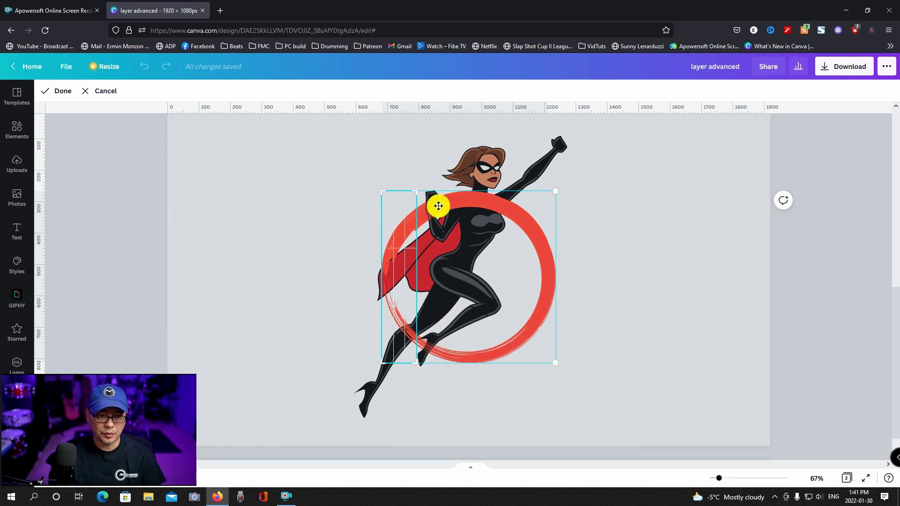
drag(419, 193, 417, 320)
click(651, 269)
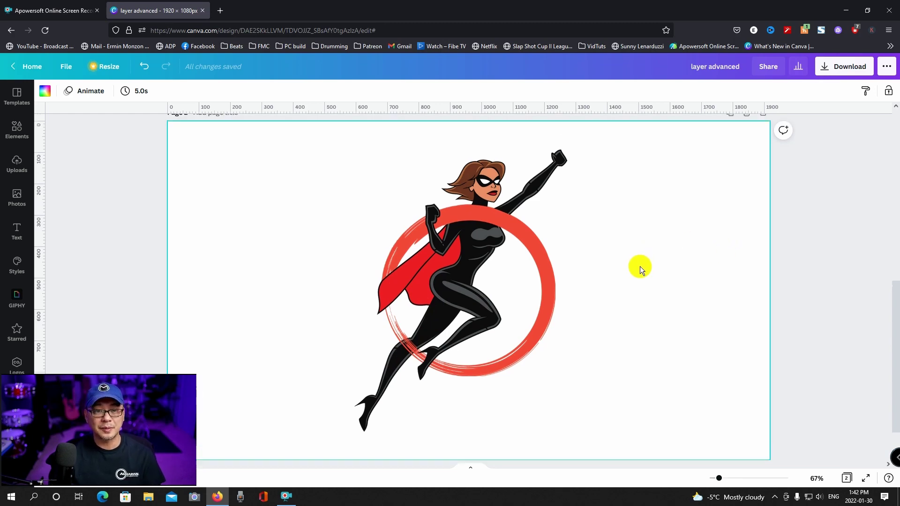
Step: Scroll up to page 1, showing the superheroine woven through the gradient Canva wordmark
scroll(640, 266, up, 5)
scroll(640, 267, up, 2)
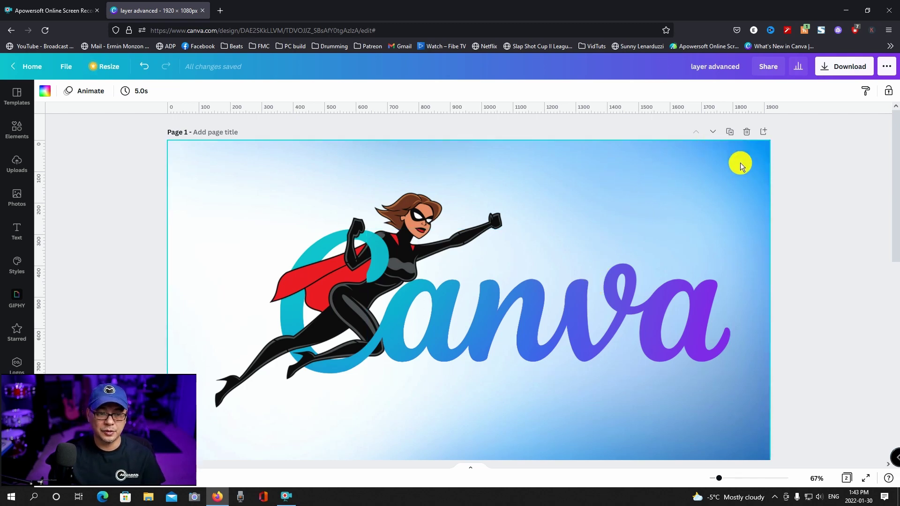
drag(586, 337, 592, 411)
click(534, 320)
drag(534, 320, 656, 211)
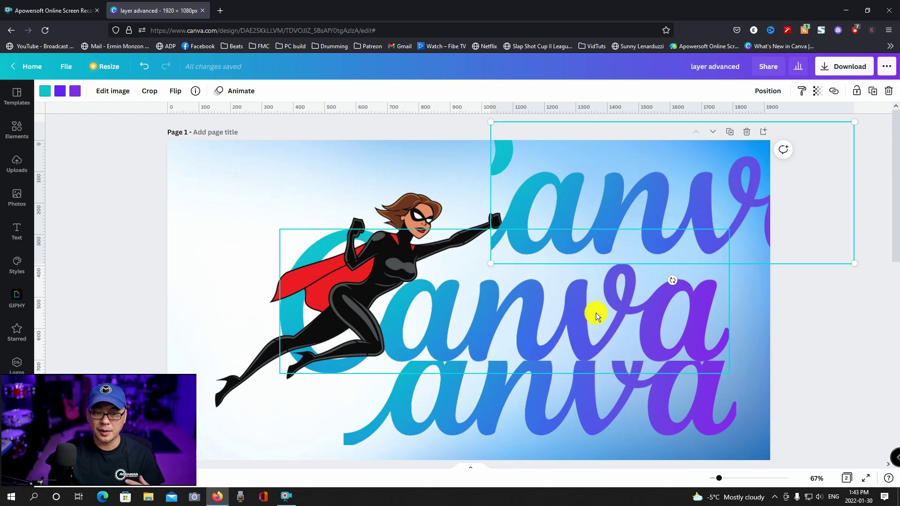
click(371, 271)
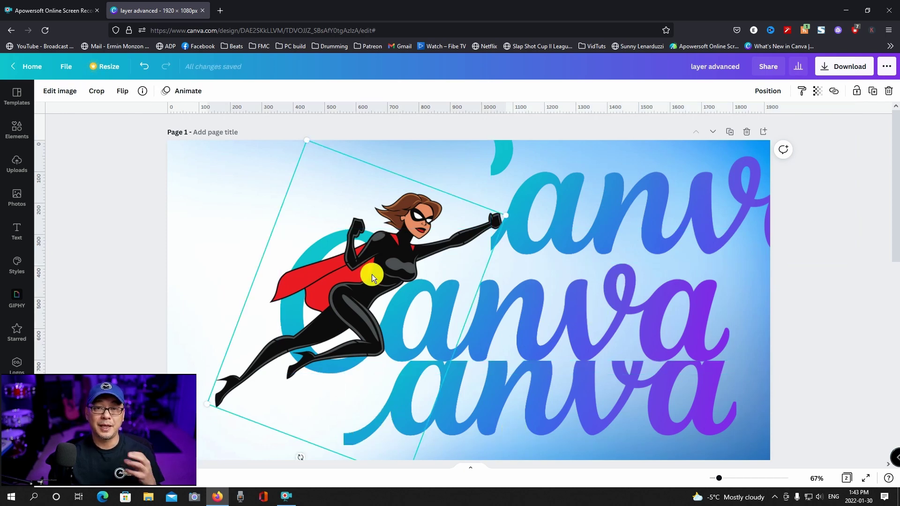
drag(372, 274, 250, 213)
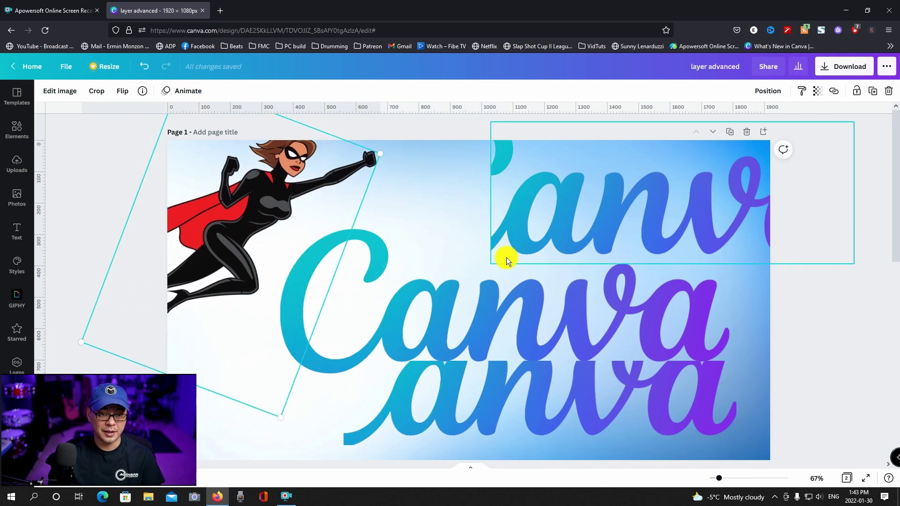
key(ctrl+z)
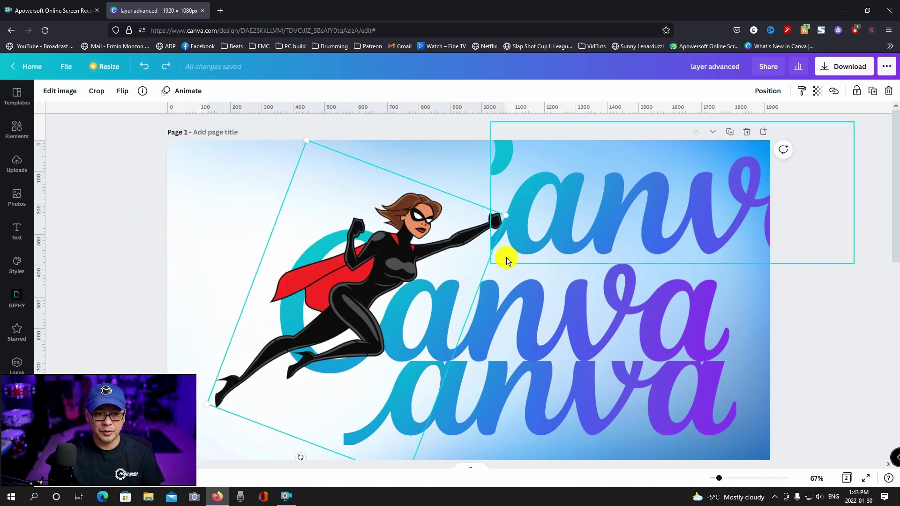
key(ctrl+z)
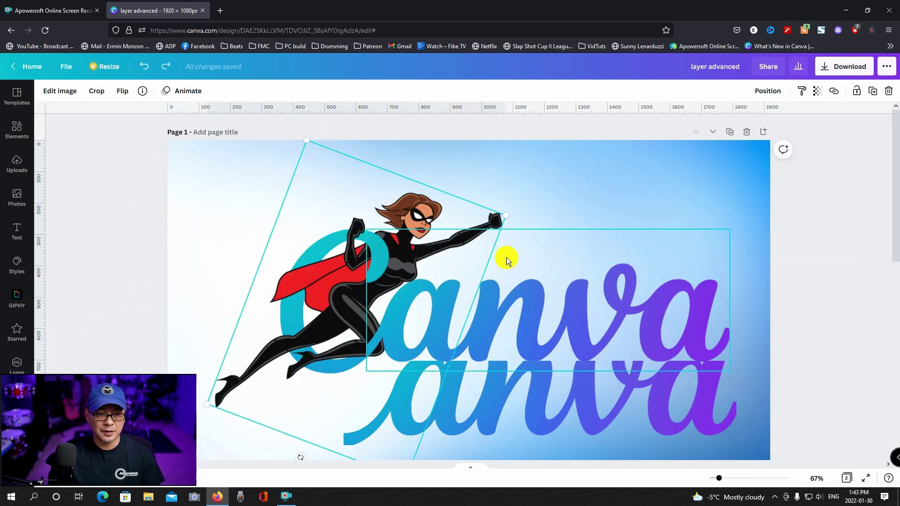
key(ctrl+z)
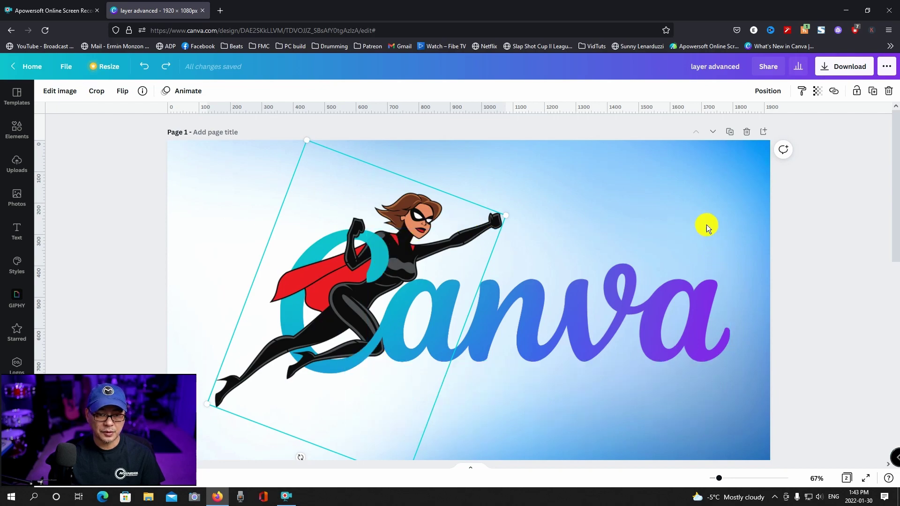